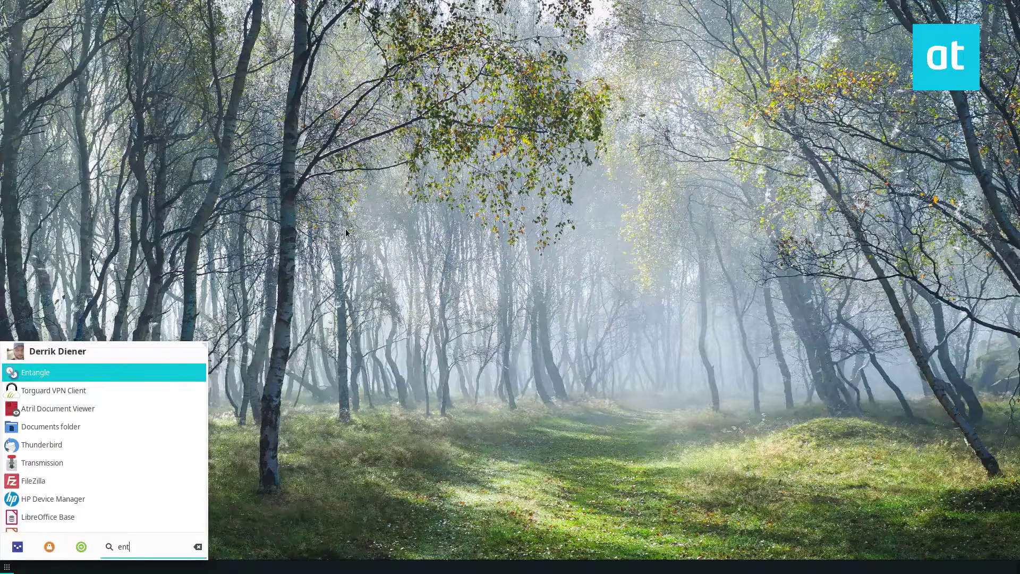
- Clear the Whisker Menu search for Entangle and open a terminal at the Desktop folder
{"action": "key", "text": "BackSpace"}
{"action": "key", "text": "BackSpace"}
{"action": "key", "text": "BackSpace"}
{"action": "type", "text": "e"}
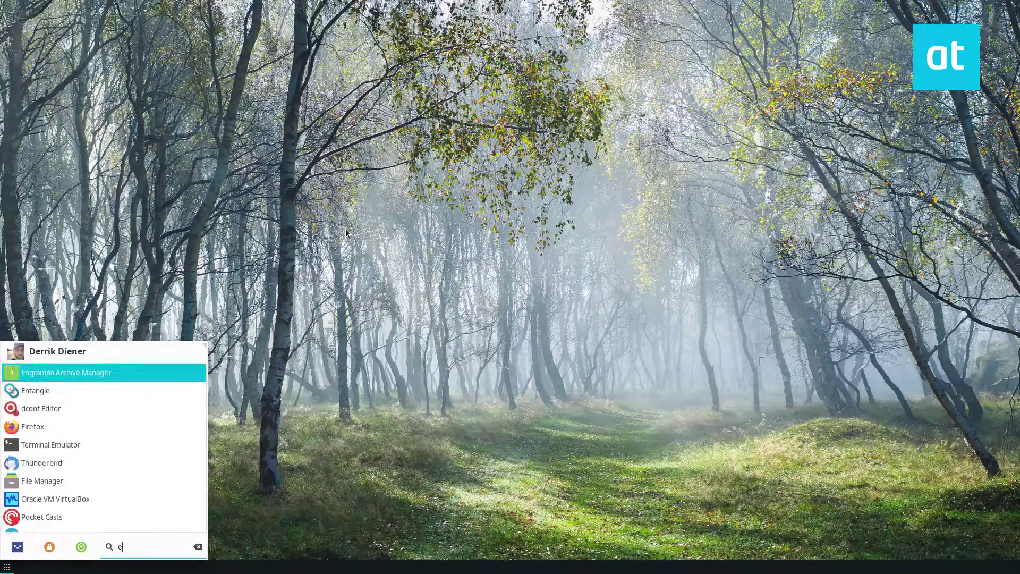
{"action": "key", "text": "Down"}
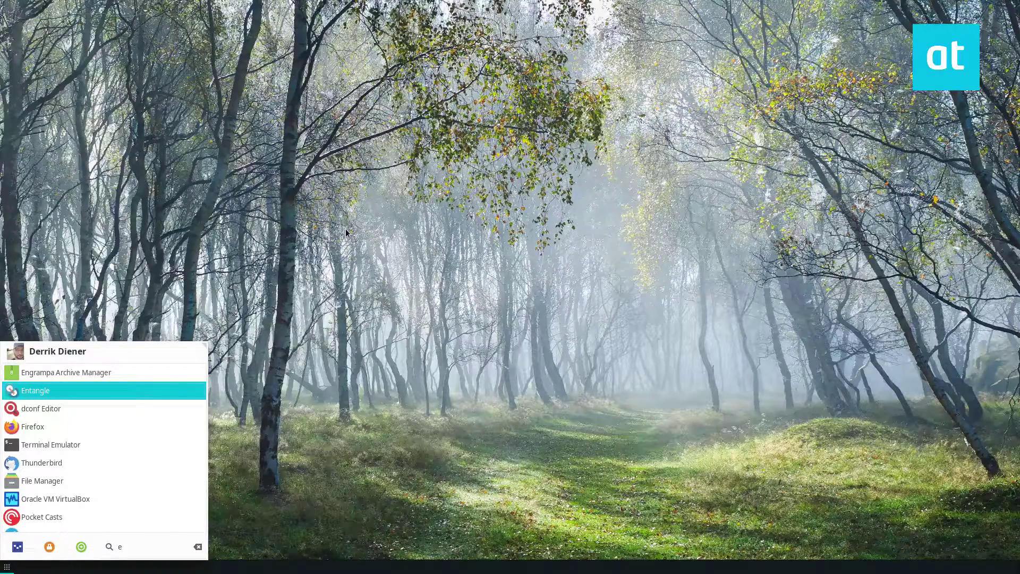
{"action": "key", "text": "BackSpace"}
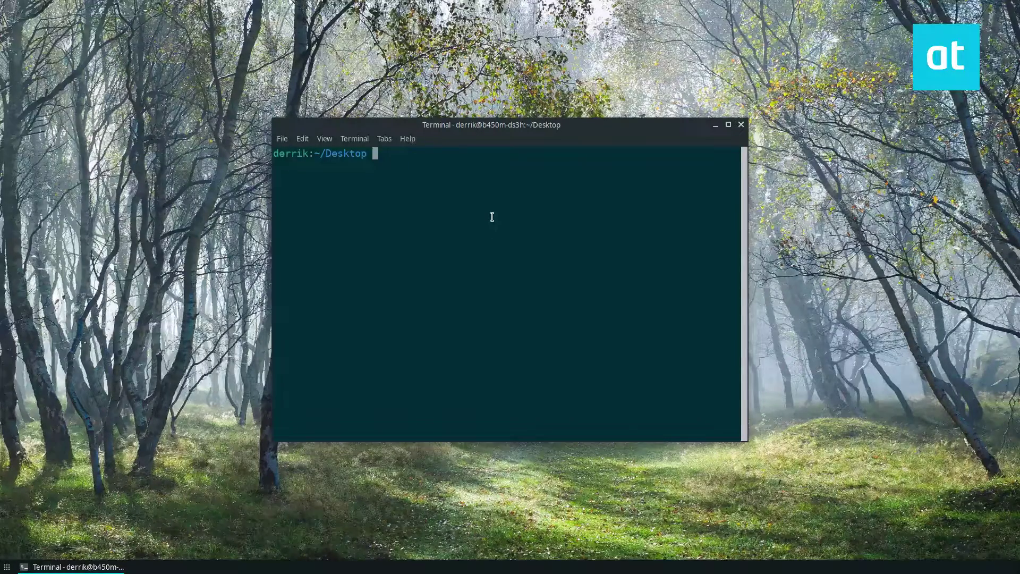
- Maximize the terminal and run 'flatpak search entangle'
{"action": "left_click", "coordinate": [728, 124]}
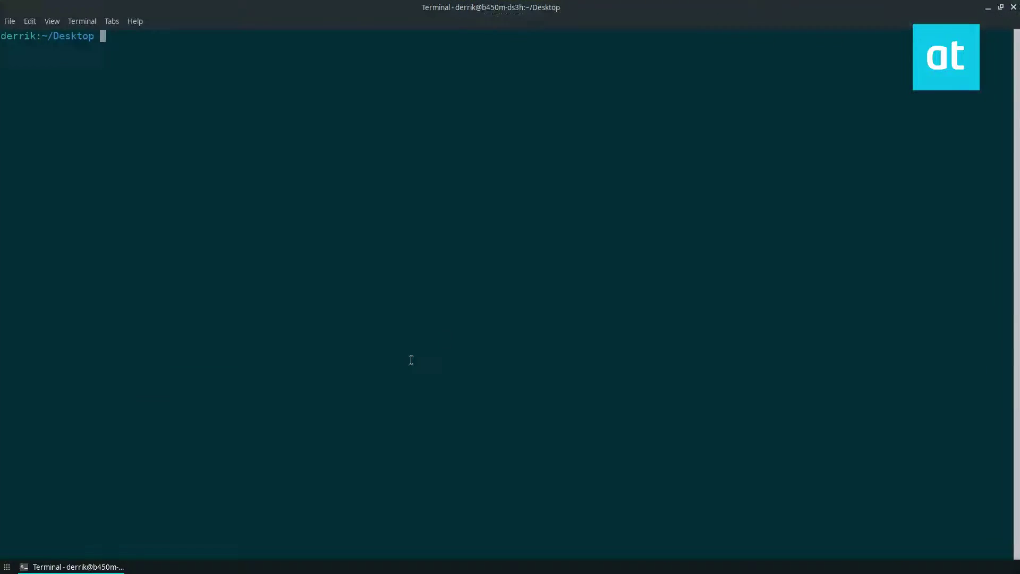
{"action": "type", "text": "flatpak sea"}
{"action": "type", "text": "rch entangle"}
{"action": "key", "text": "Return"}
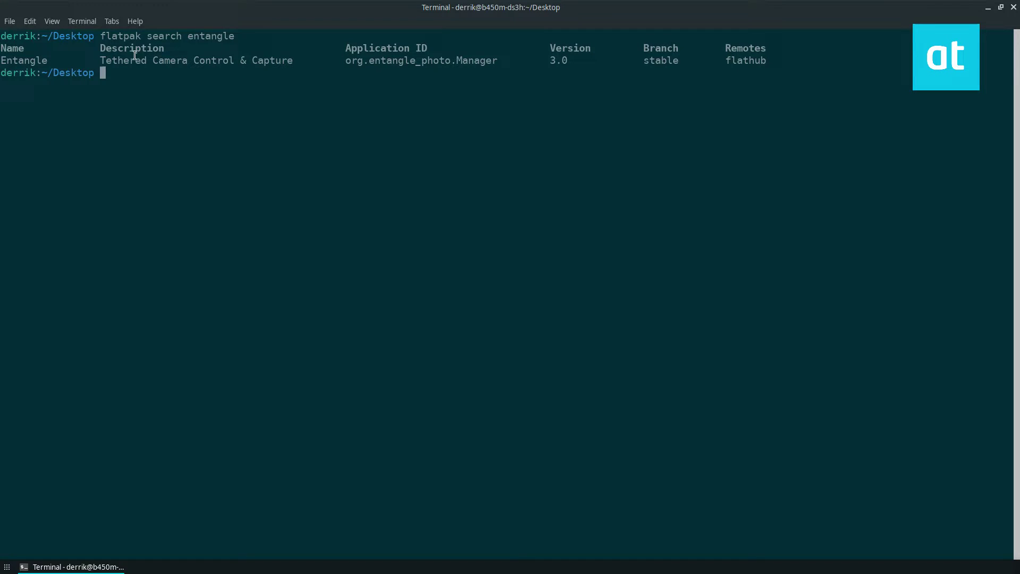
- Copy org.entangle_photo.Manager and run 'sudo flatpak install' with that ID and '-y'
{"action": "left_click_drag", "start_coordinate": [502, 61], "coordinate": [344, 56]}
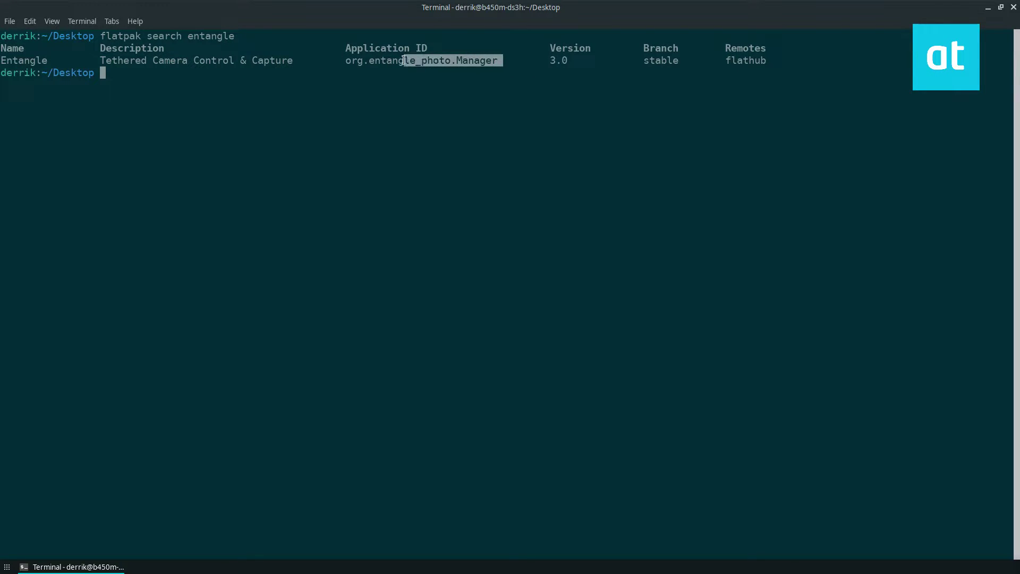
{"action": "right_click", "coordinate": [345, 55]}
{"action": "left_click", "coordinate": [381, 103]}
{"action": "type", "text": "sudo"}
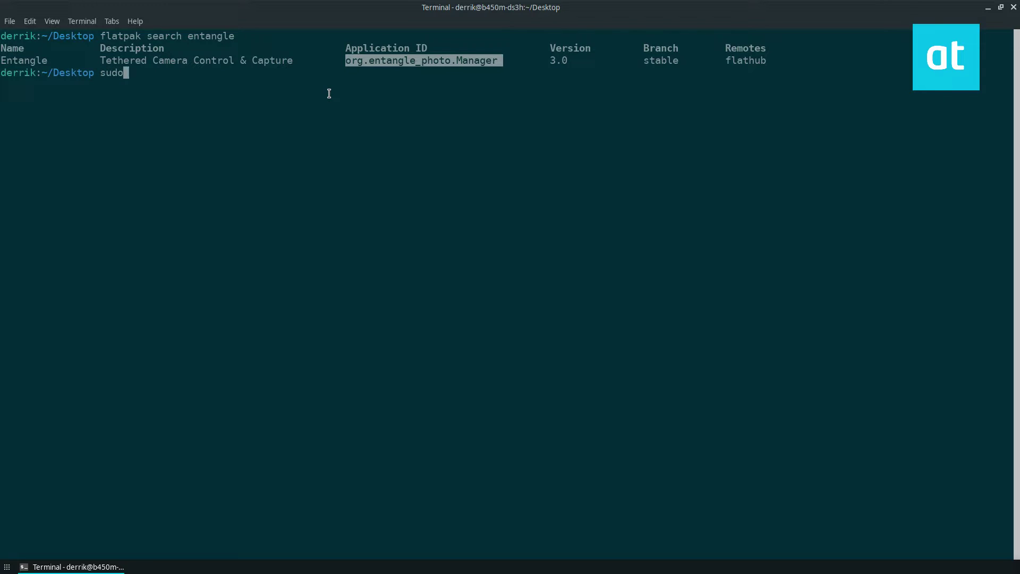
{"action": "type", "text": " flatpak install"}
{"action": "key", "text": "ctrl+shift+v"}
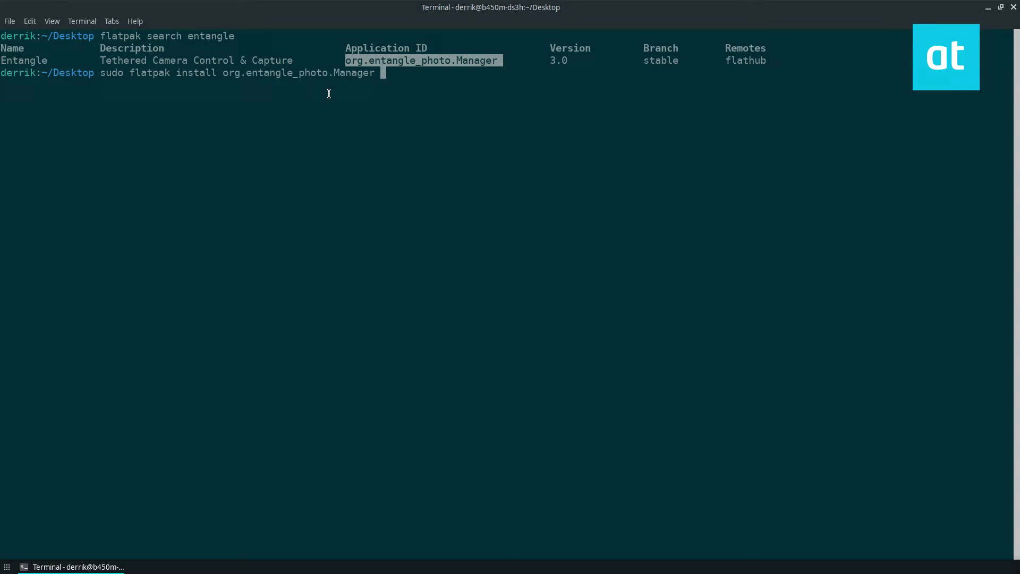
{"action": "type", "text": "-y"}
{"action": "key", "text": "Return"}
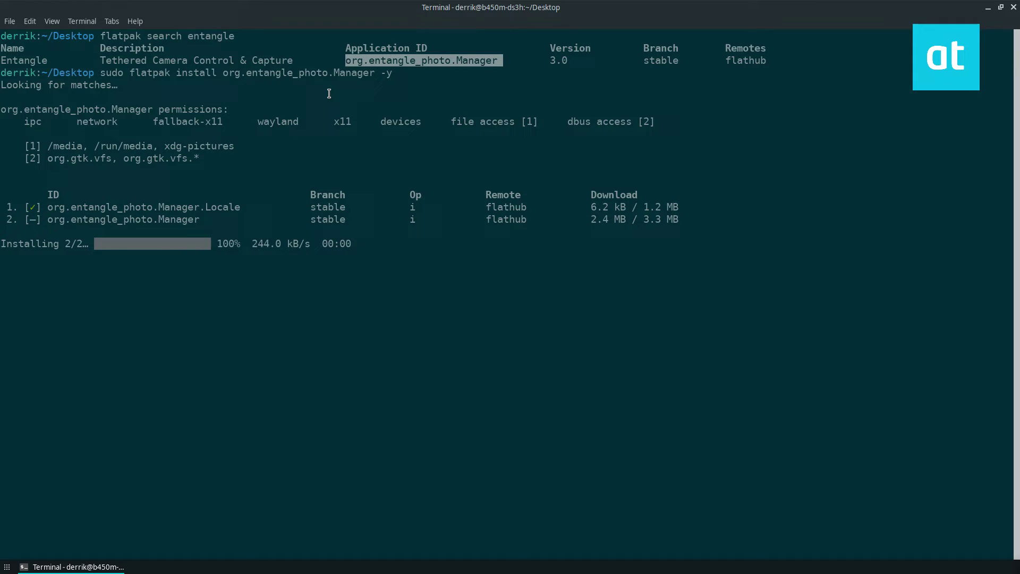
- Launch Entangle by searching 'ent' in the application launcher
{"action": "key", "text": "super"}
{"action": "type", "text": "e"}
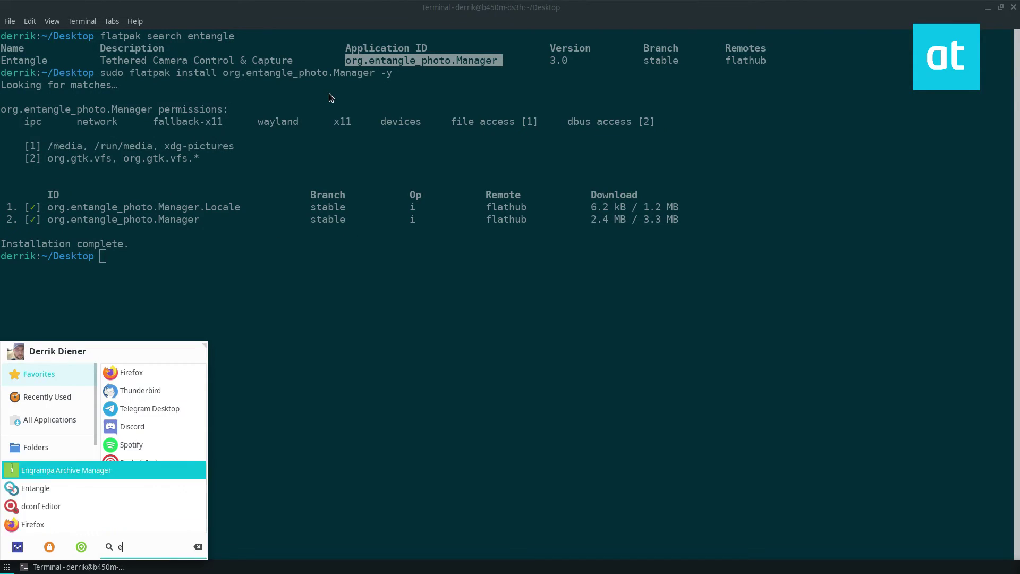
{"action": "type", "text": "nt"}
{"action": "key", "text": "Return"}
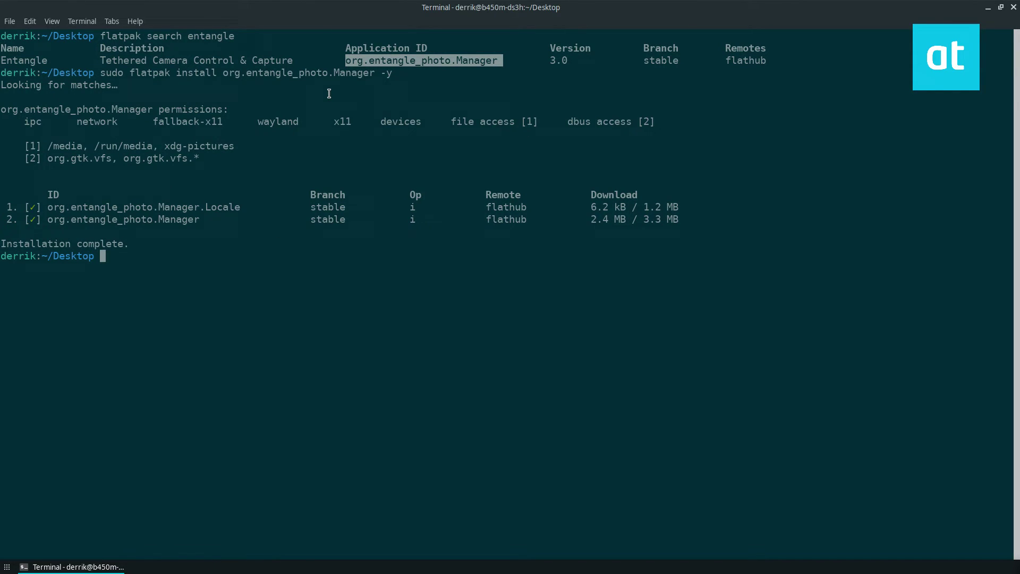